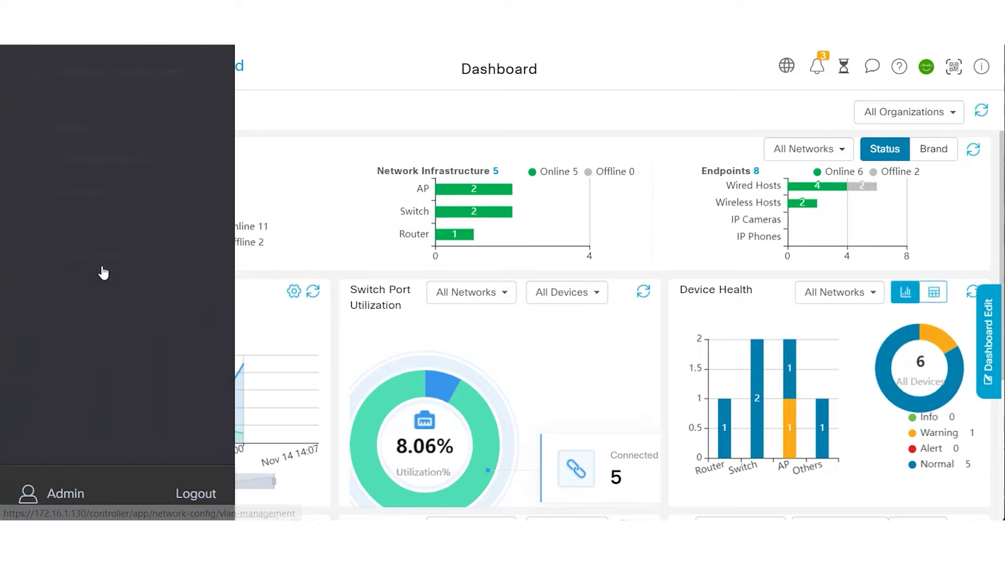
Create authentication profile 'Radius' for the Default group using the dashboard's built-in authentication service
click(67, 225)
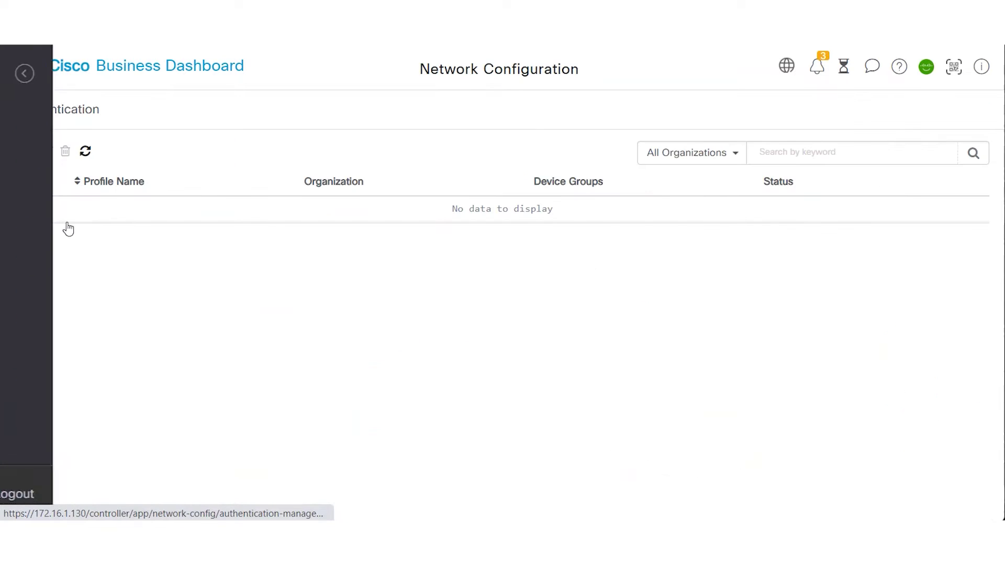
click(24, 152)
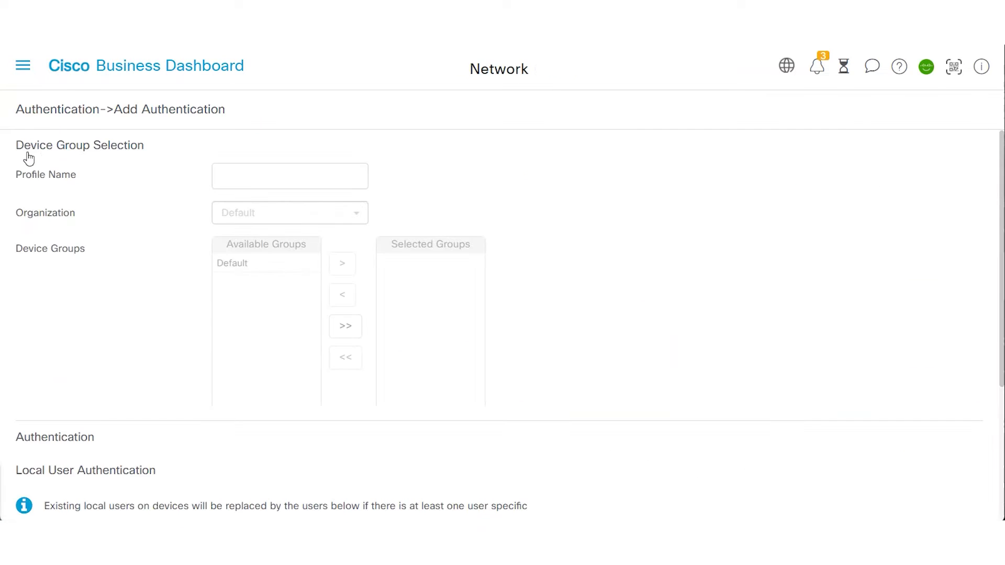
click(251, 176)
text(Radius)
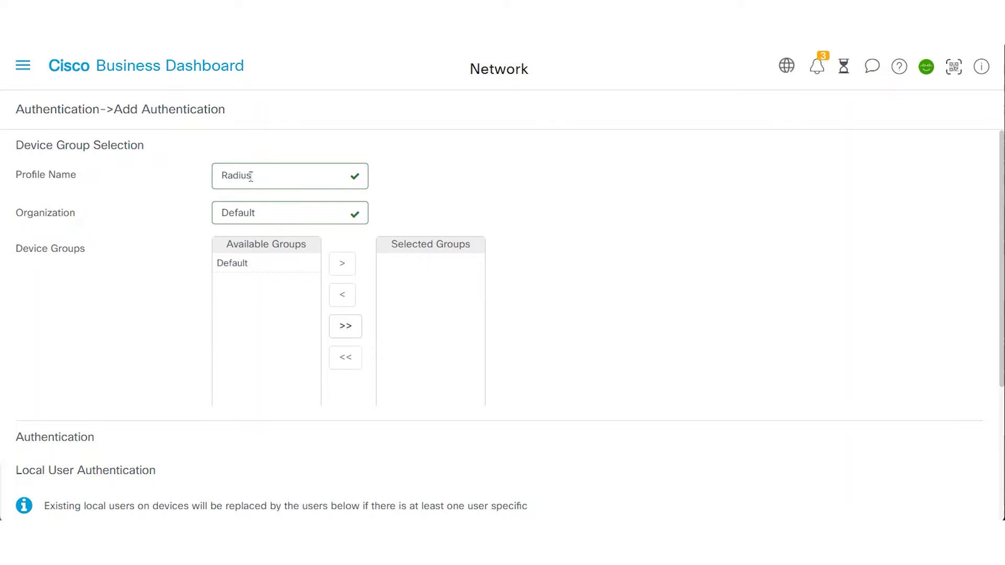
click(250, 266)
click(345, 267)
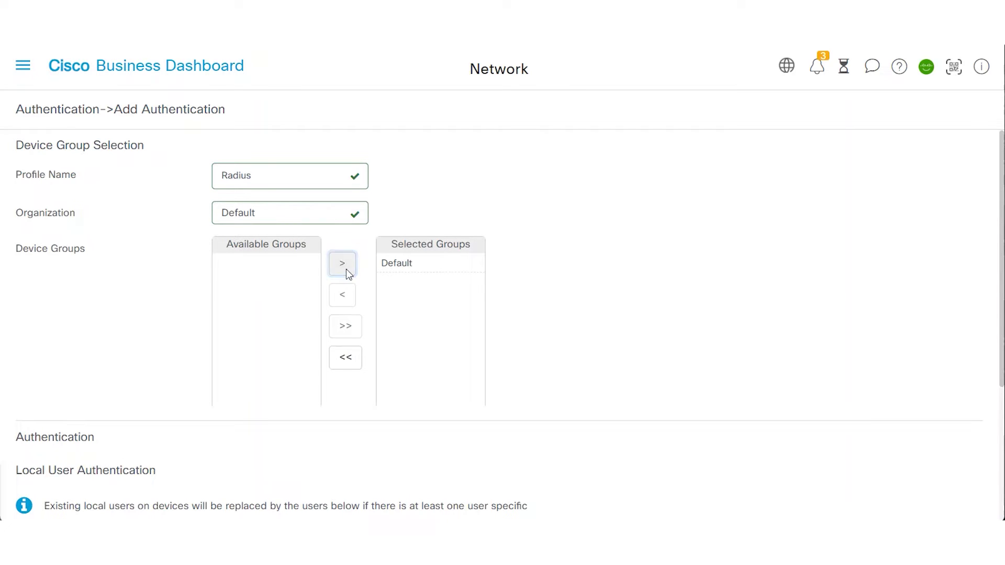
scroll(629, 327, down, 4)
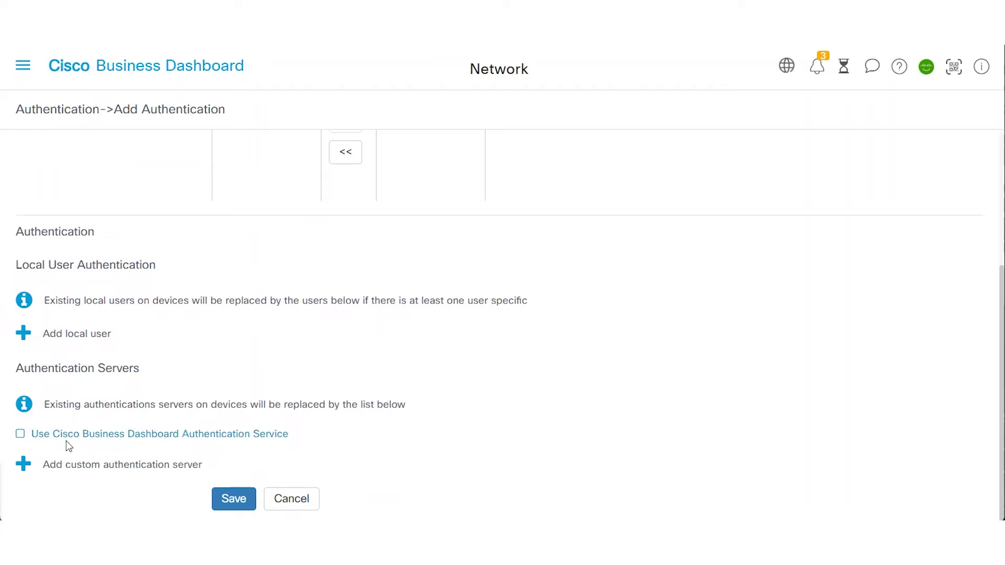
click(20, 437)
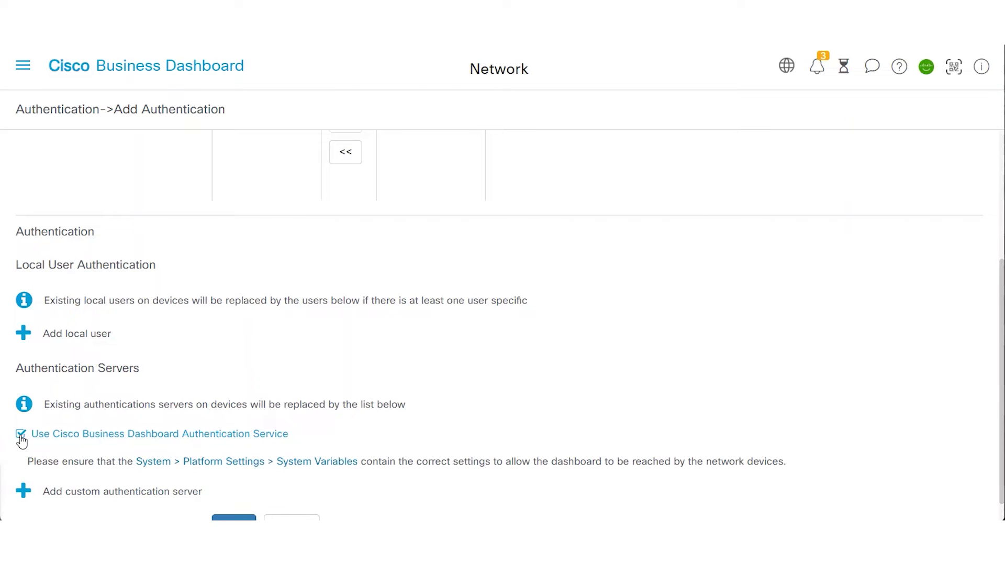
scroll(474, 352, down, 1)
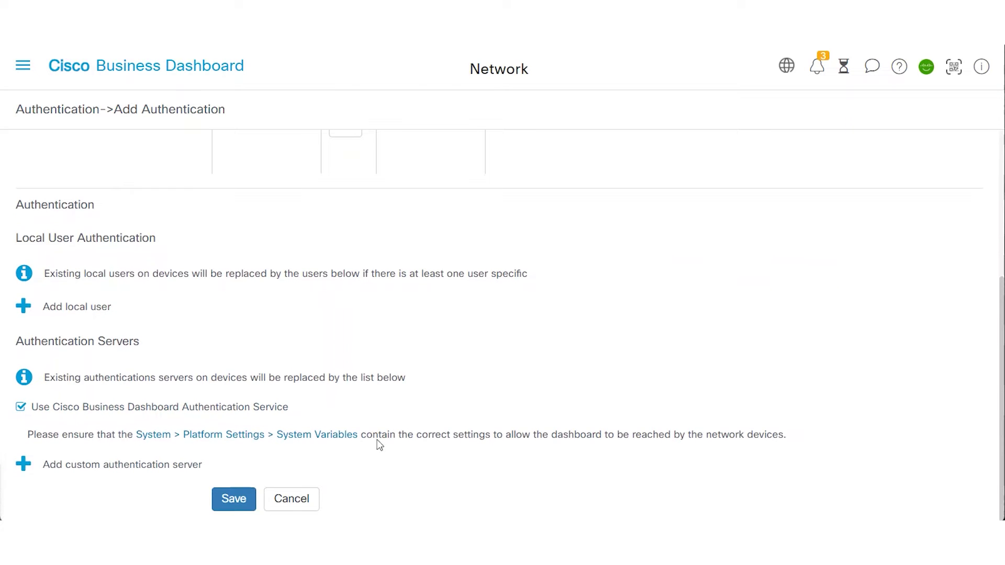
click(239, 500)
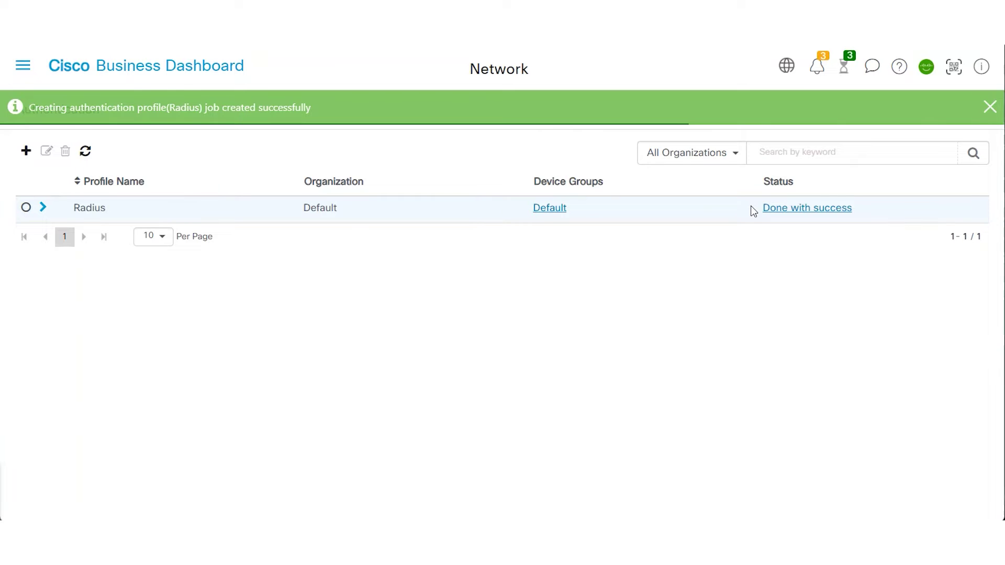
Enter 1812 as External Authentication Server Port under Platform Settings > System Variables and save
click(22, 72)
click(205, 73)
click(87, 444)
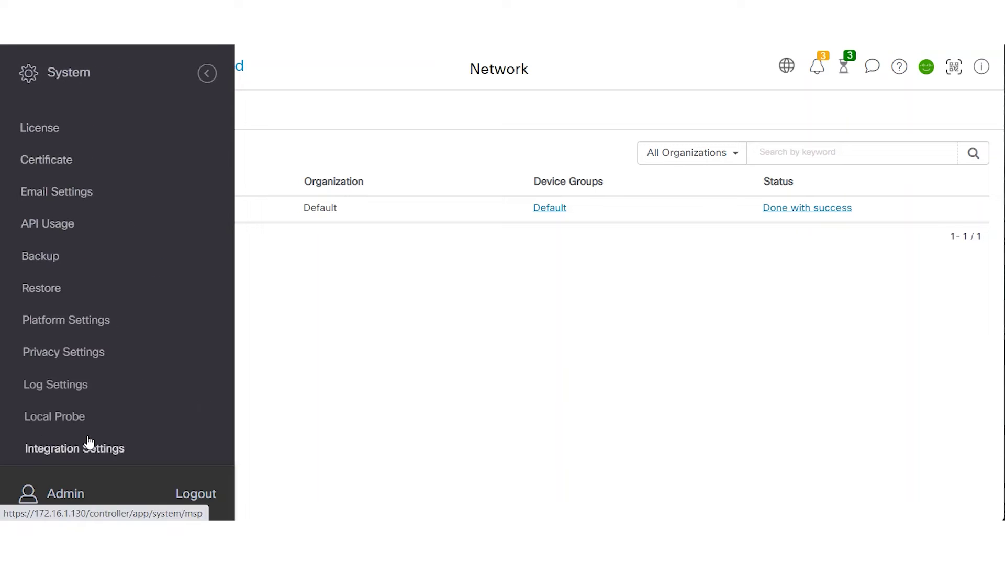
click(73, 320)
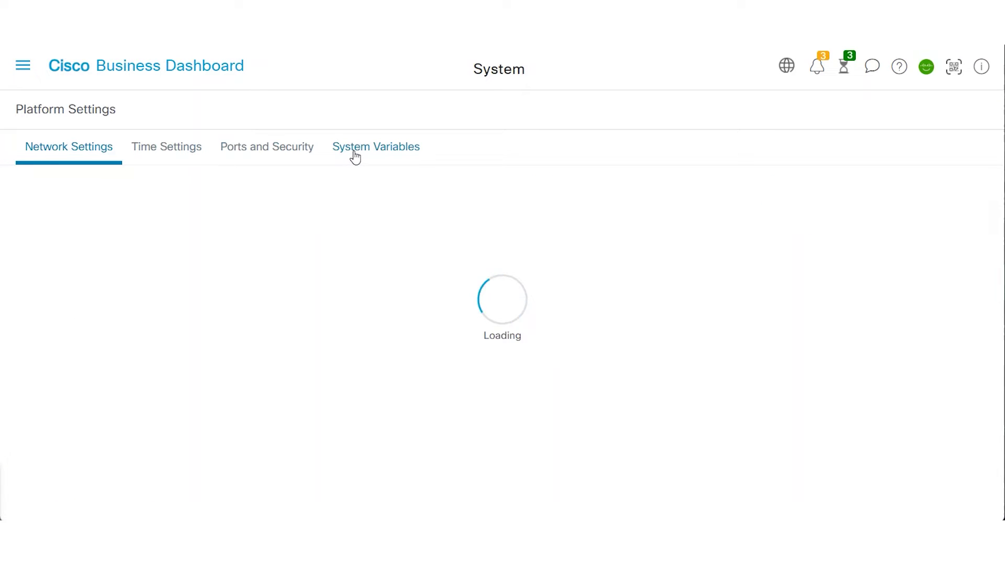
click(356, 153)
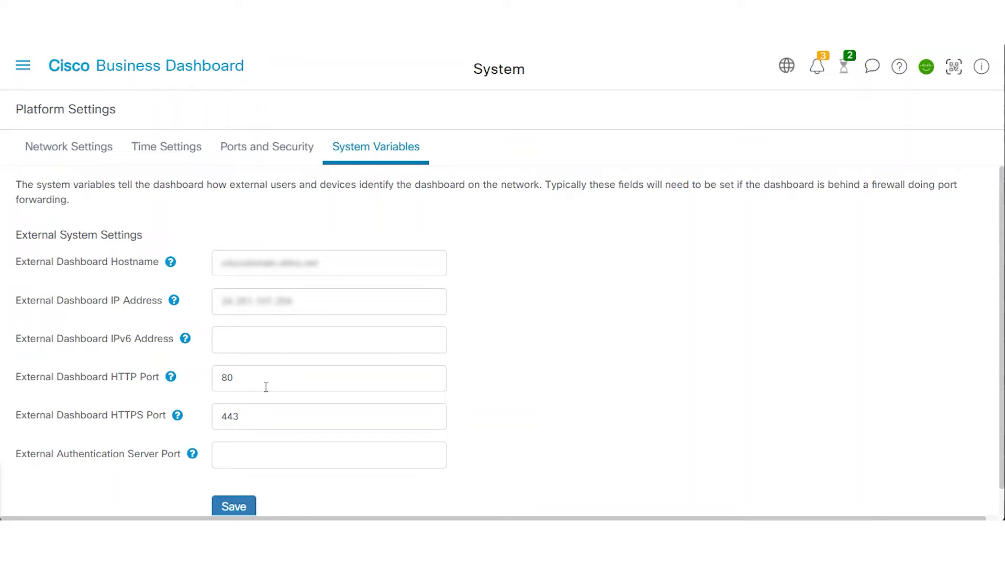
click(231, 457)
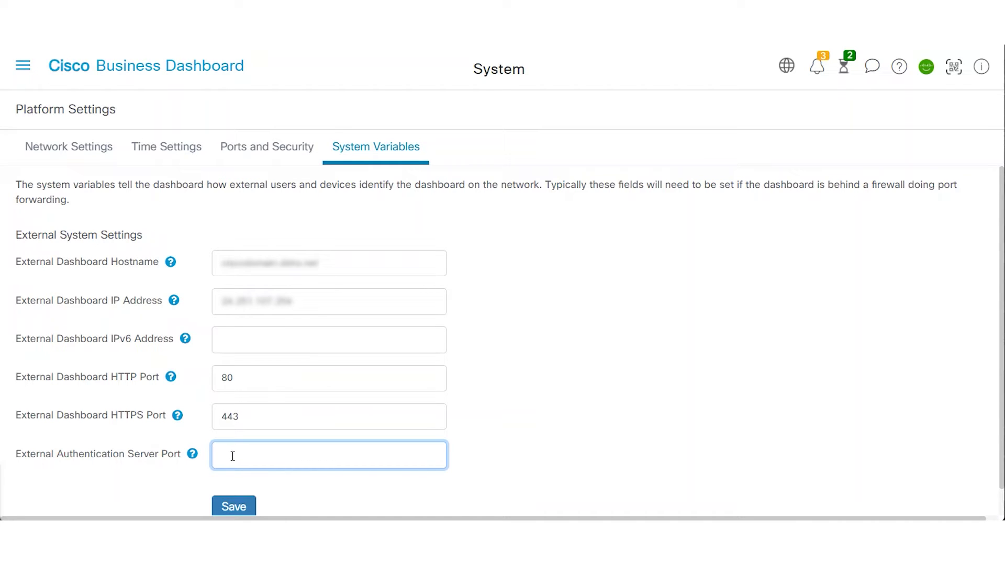
text(1812)
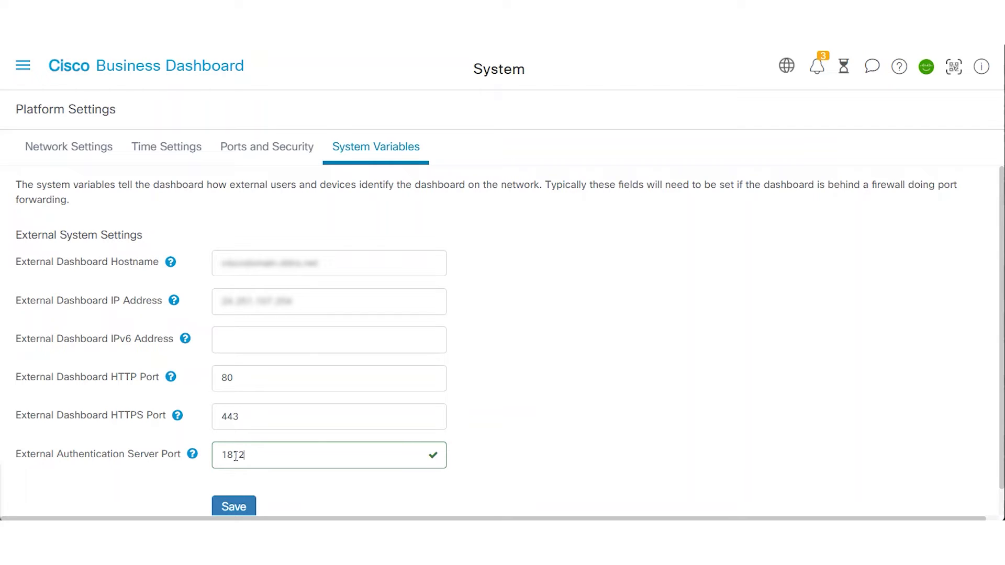
click(242, 497)
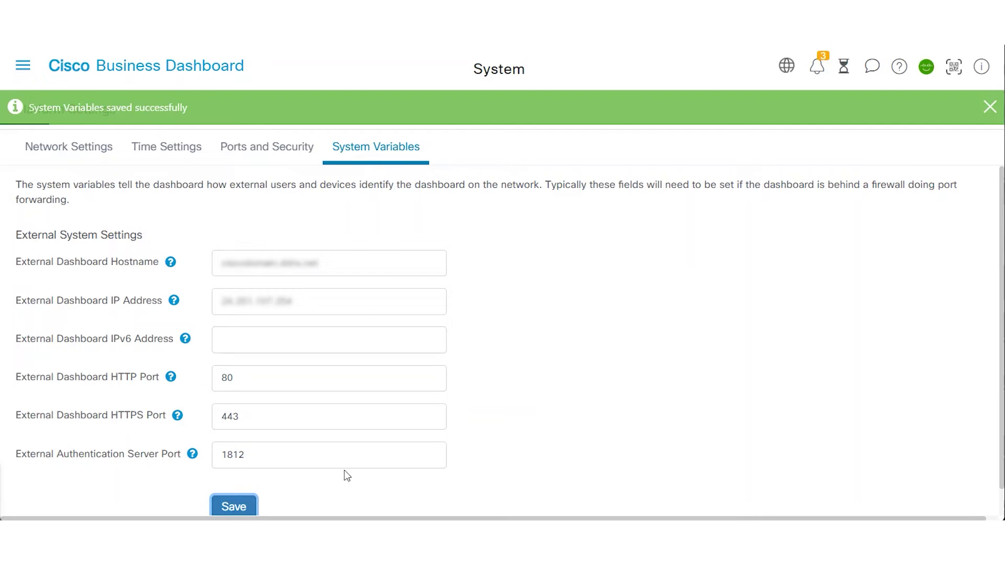
Start a new local user 'user1', display name 'User 1', and enter the user's e-mail address
click(22, 65)
click(205, 75)
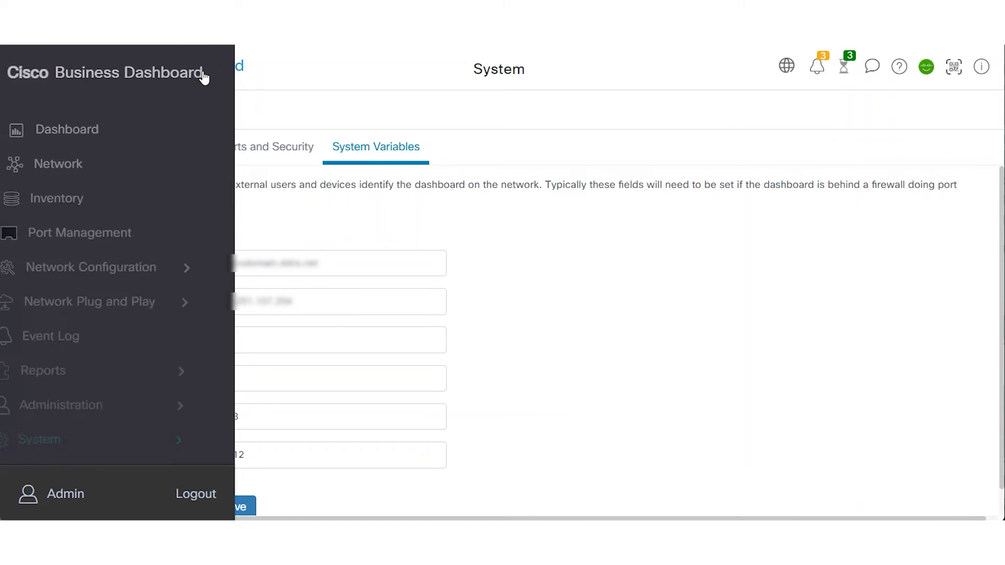
click(95, 404)
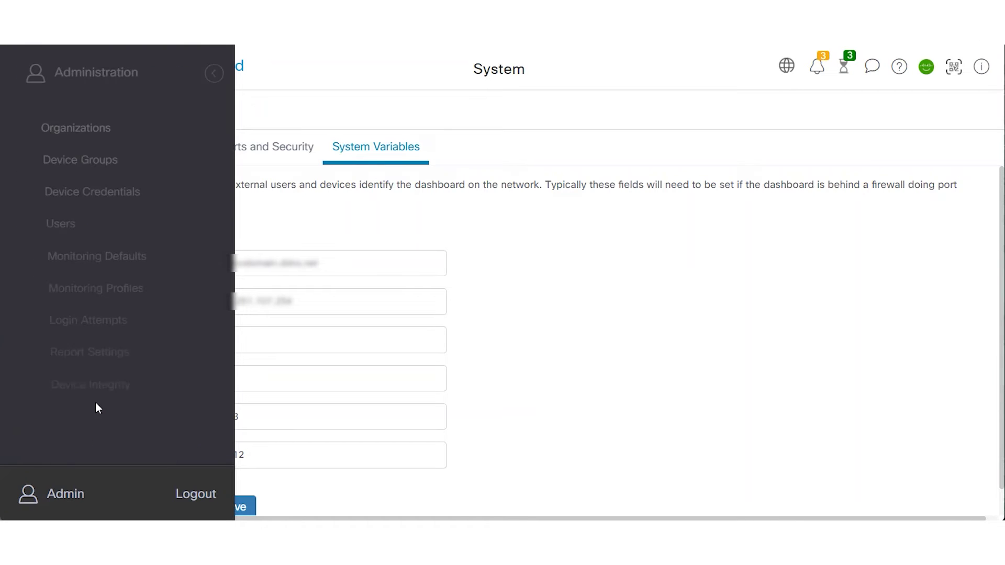
click(43, 228)
click(27, 156)
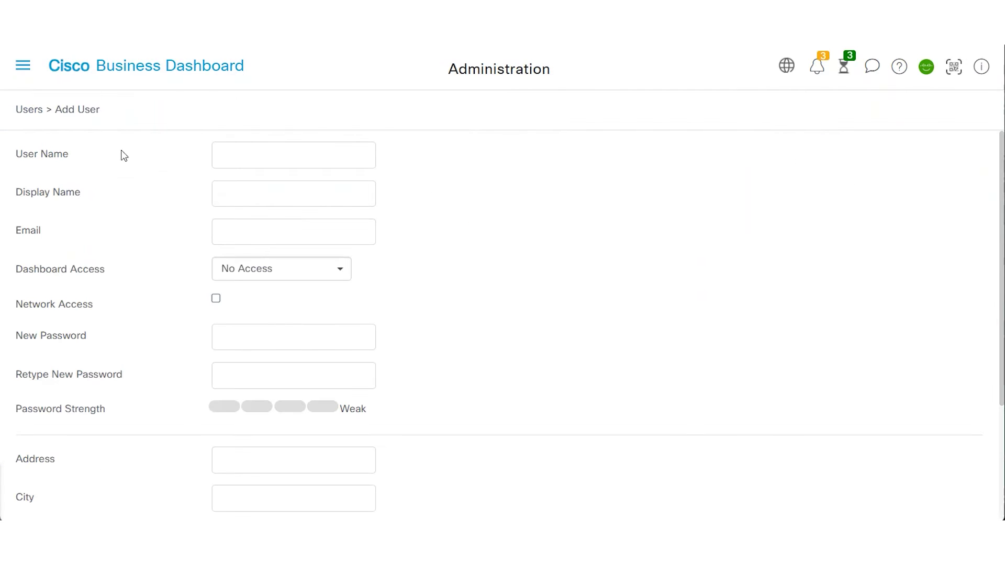
click(228, 152)
text(use)
key(Tab)
text(User 1)
key(Tab)
text(user1@)
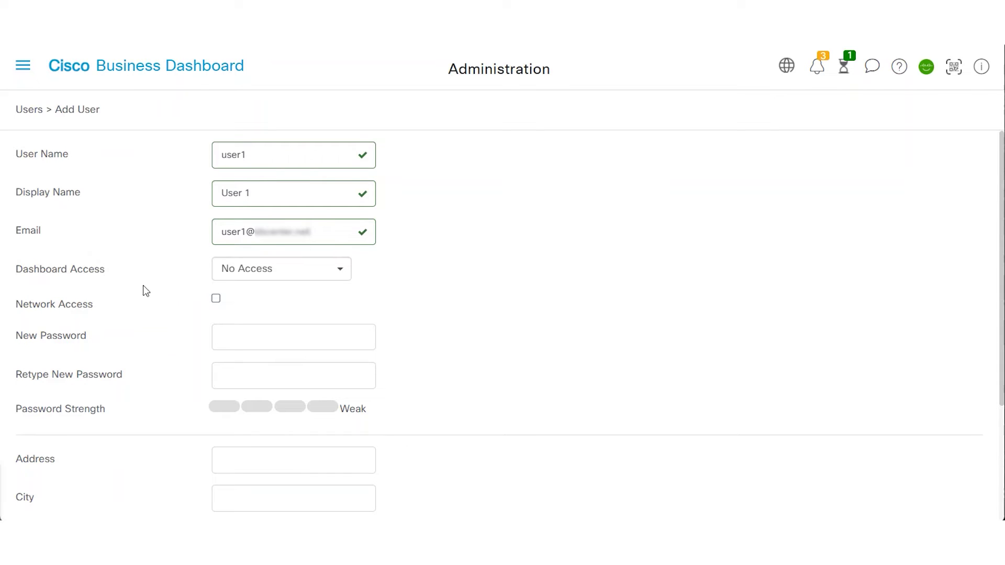
Grant the new user network access and save the account
click(217, 299)
scroll(450, 330, down, 2)
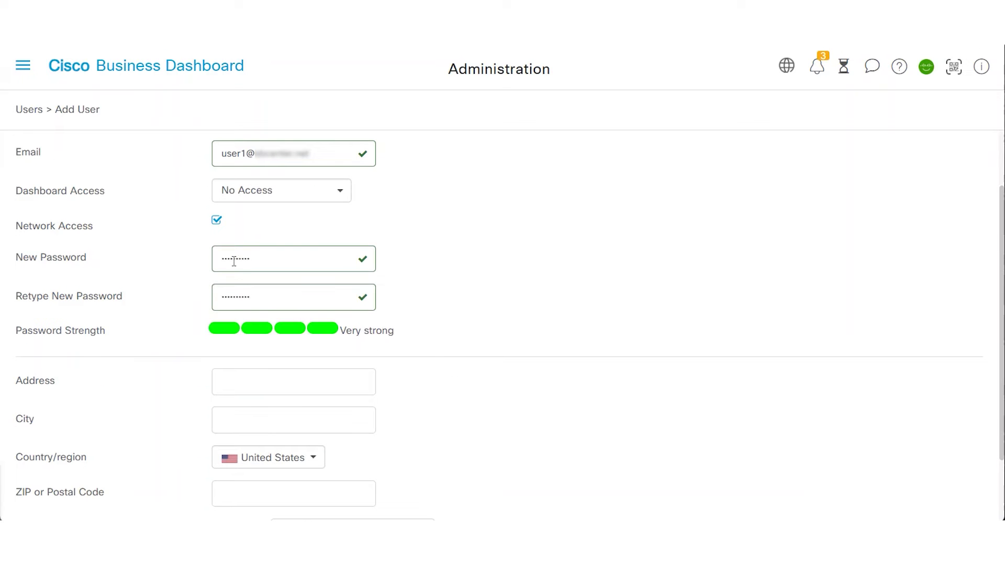
scroll(470, 375, down, 2)
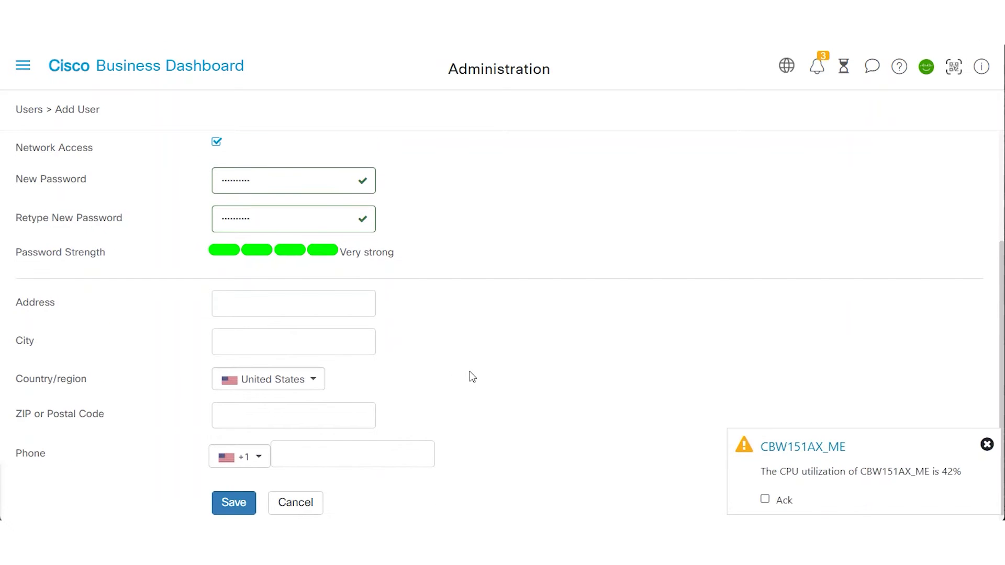
click(228, 501)
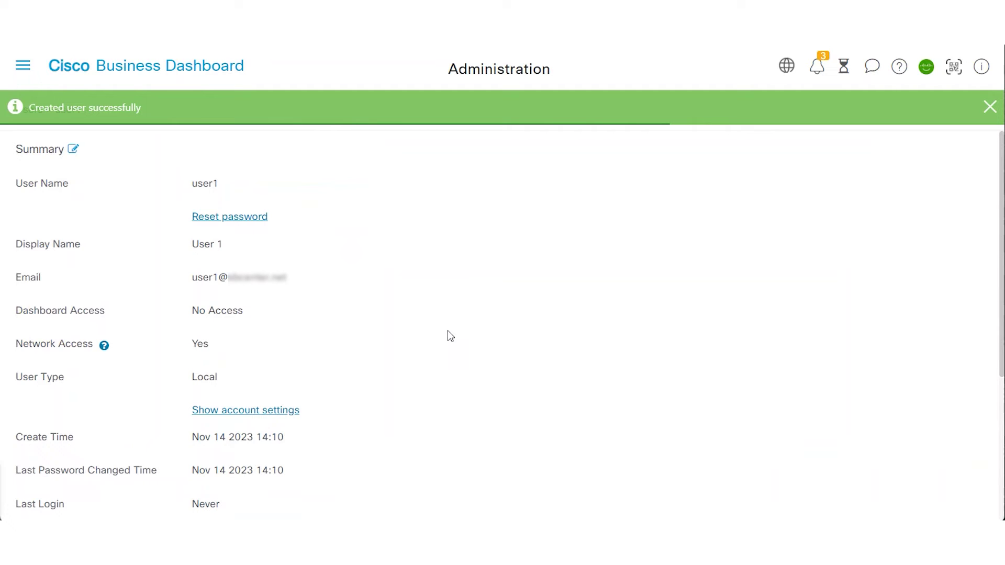
Add the Default organization to the user's Organizations list
scroll(448, 331, down, 3)
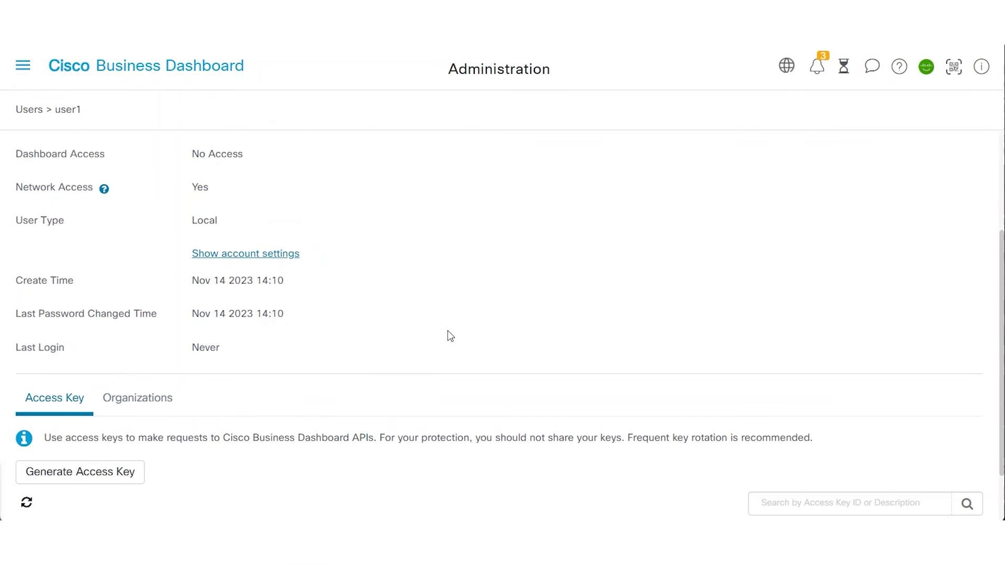
click(142, 402)
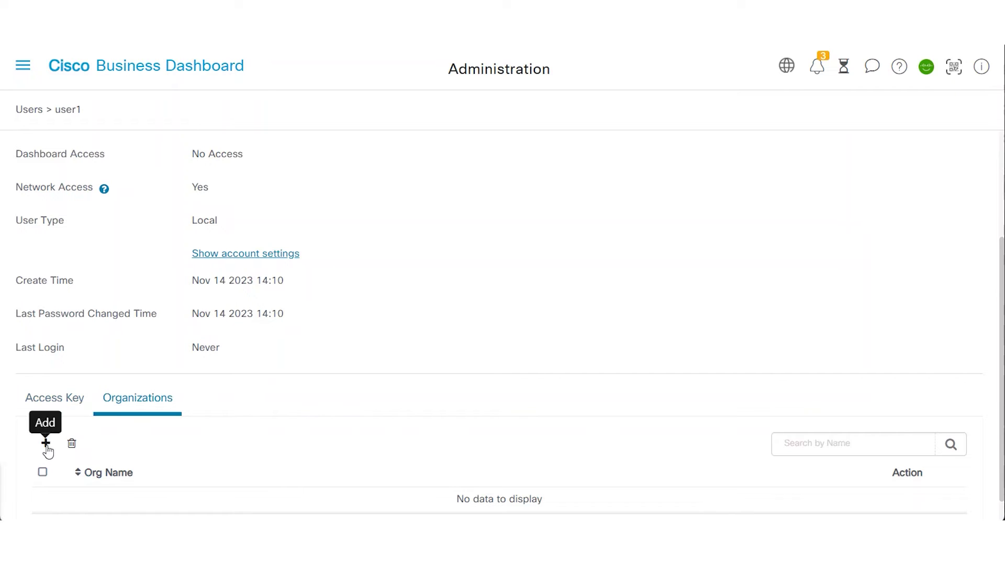
click(46, 445)
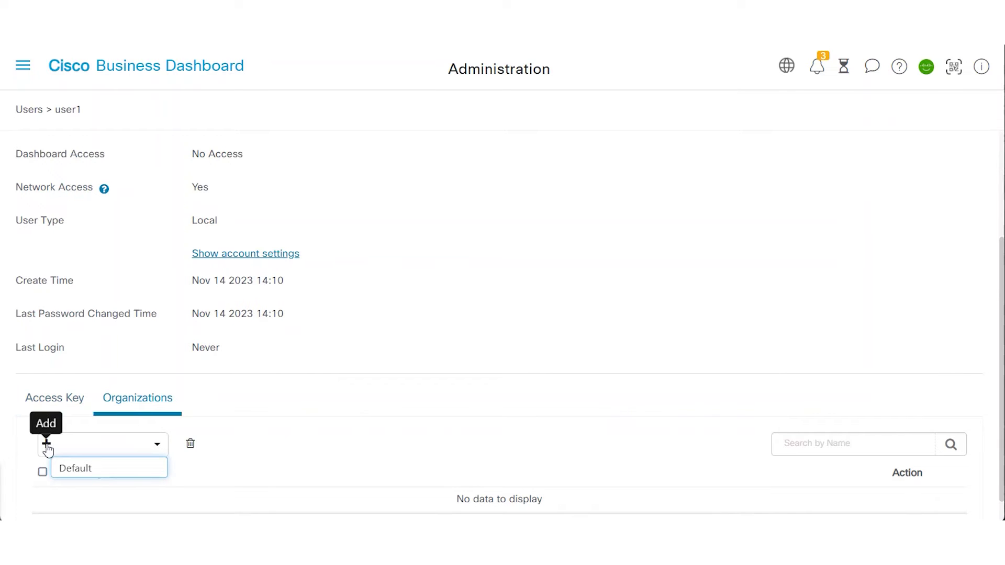
click(72, 470)
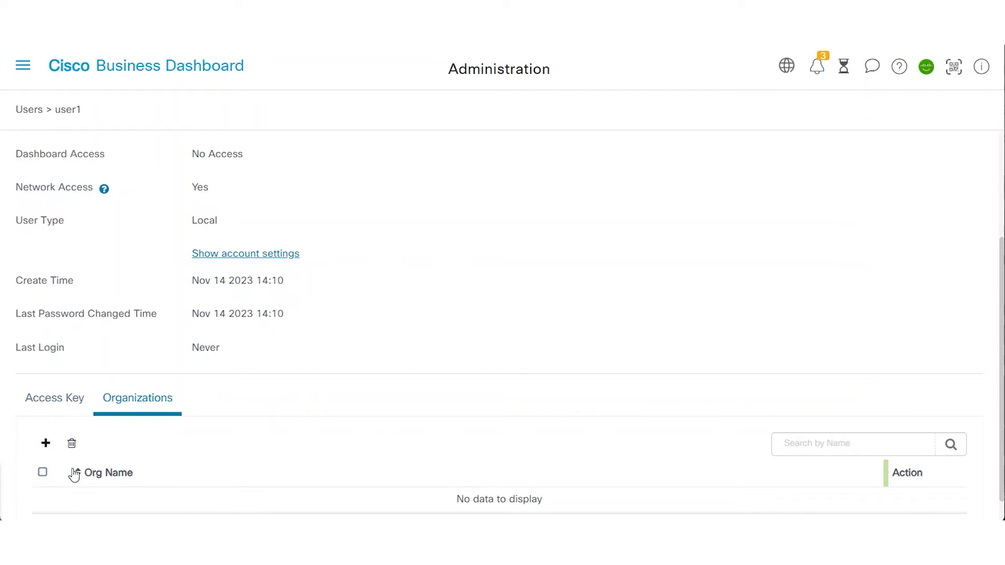
Open Network Configuration > Wireless LANs and start a new WLAN profile
click(21, 66)
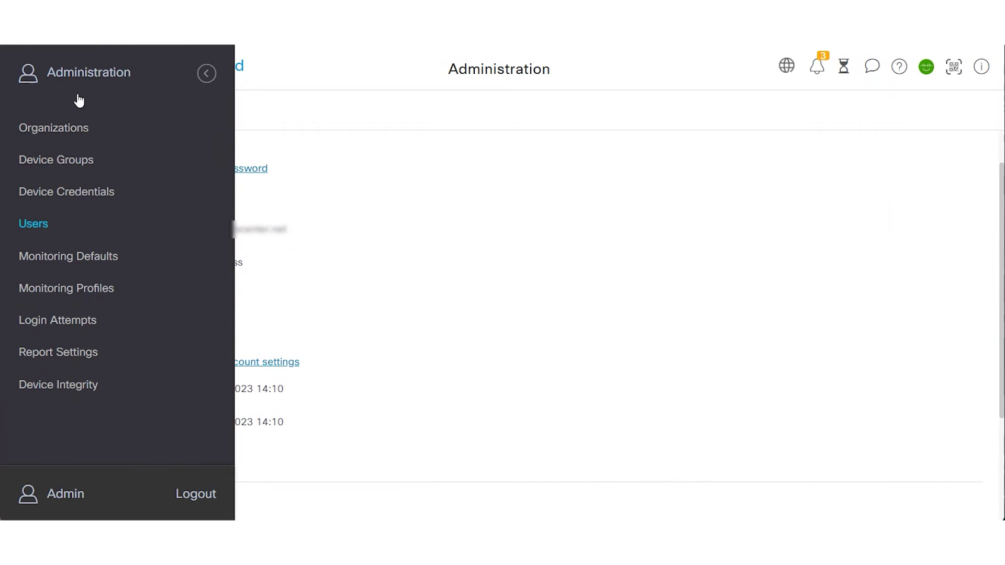
click(205, 78)
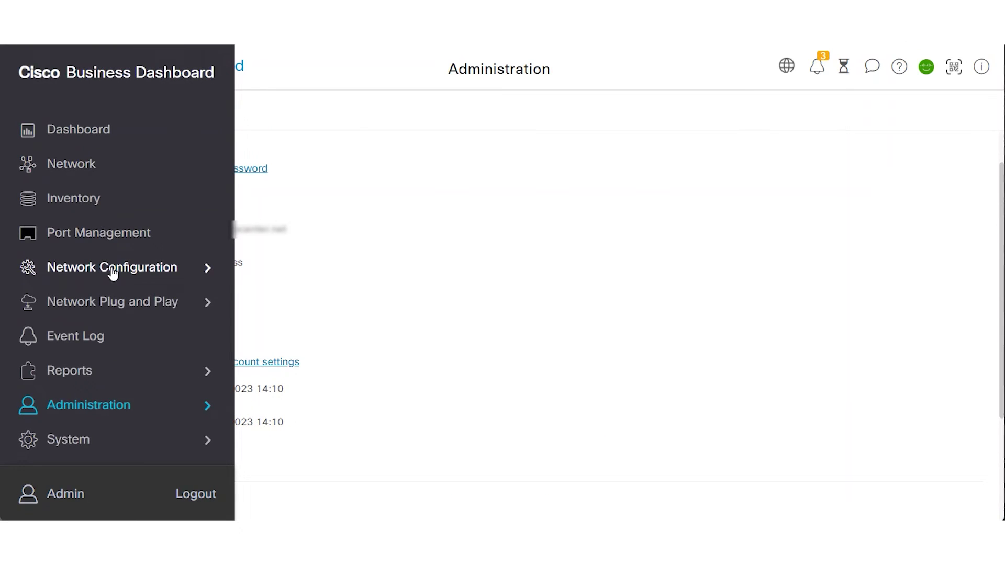
click(112, 269)
click(78, 289)
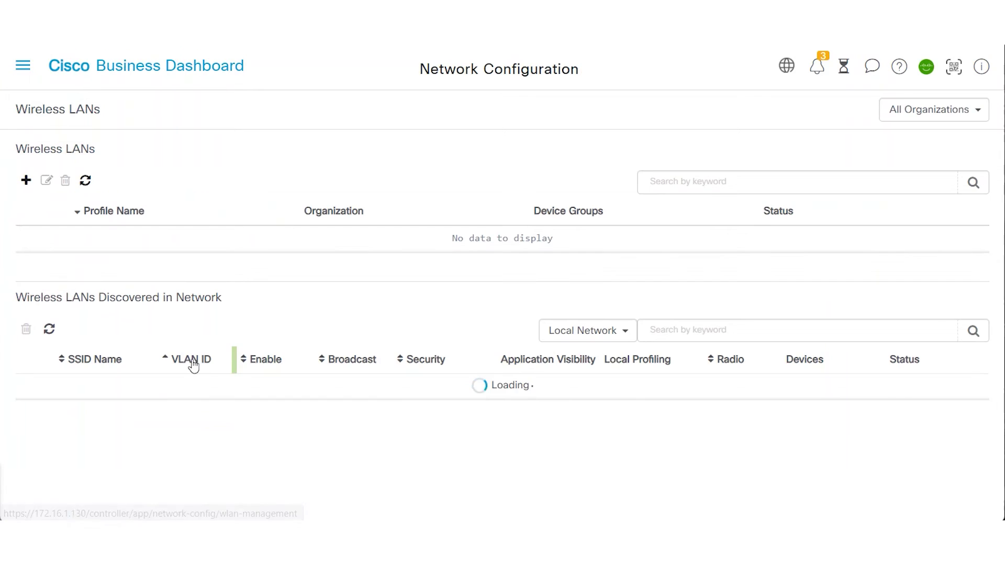
click(26, 181)
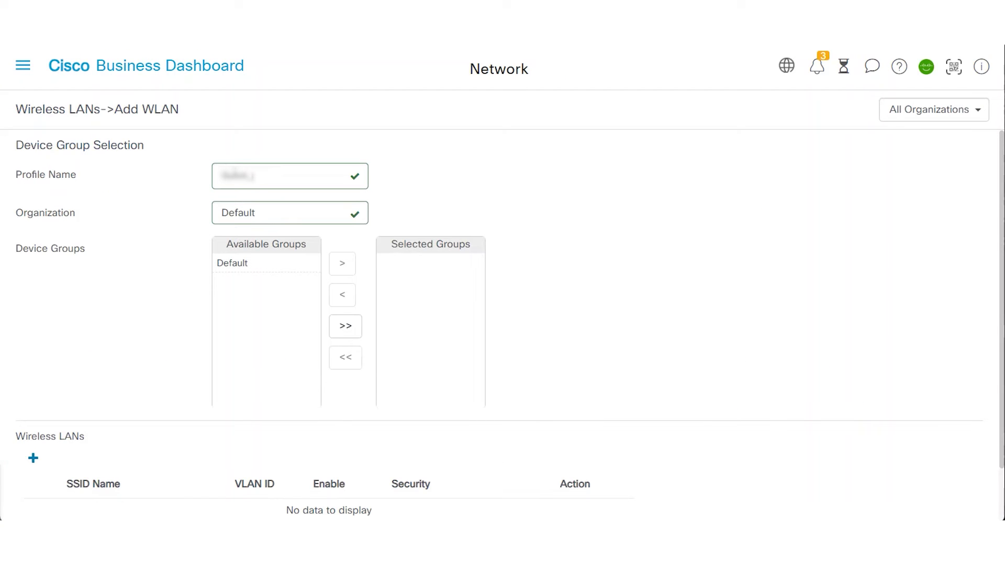
Name the WLAN profile 'AWS', assign the Default device group, and add a wireless LAN entry
text(AWS)
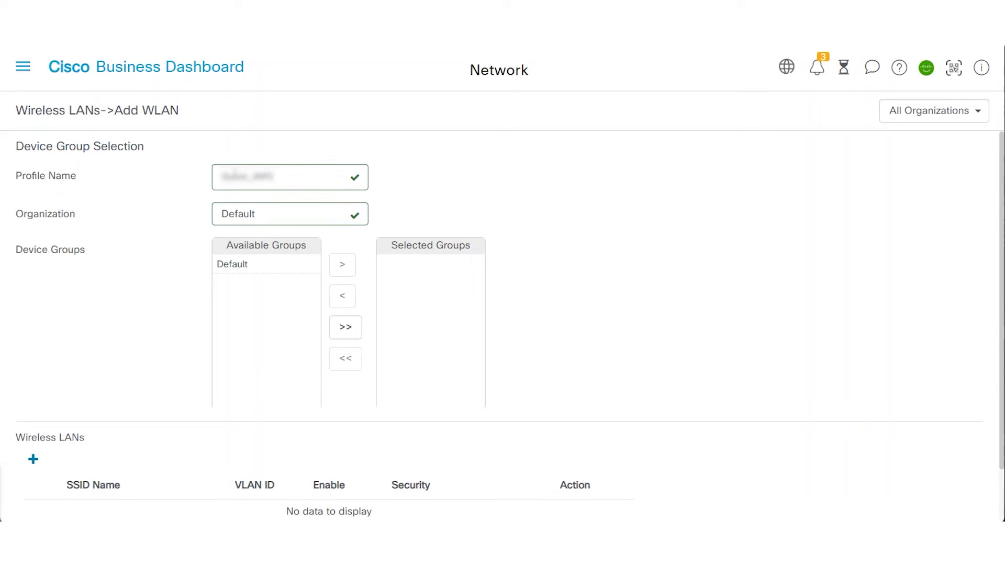
click(226, 272)
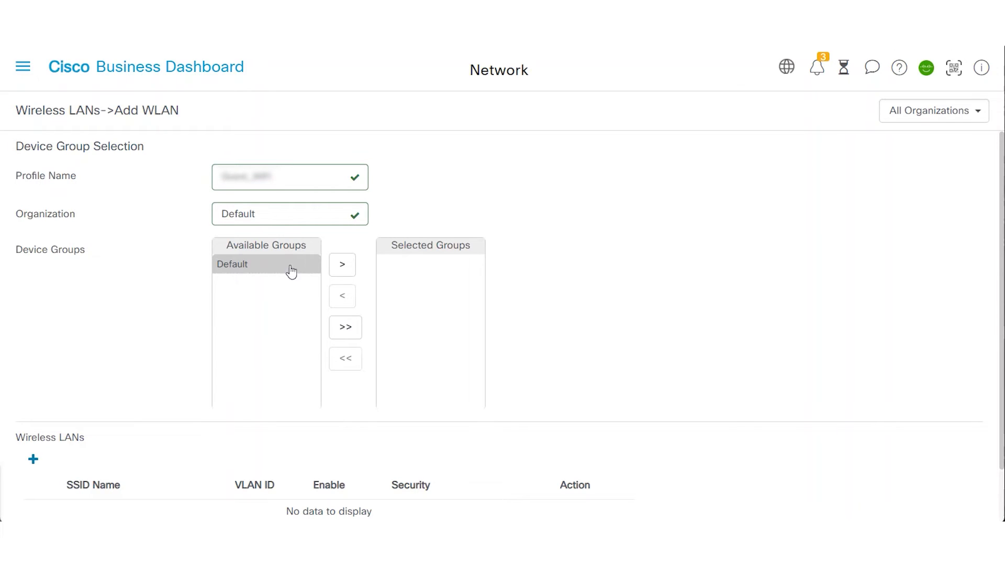
click(344, 265)
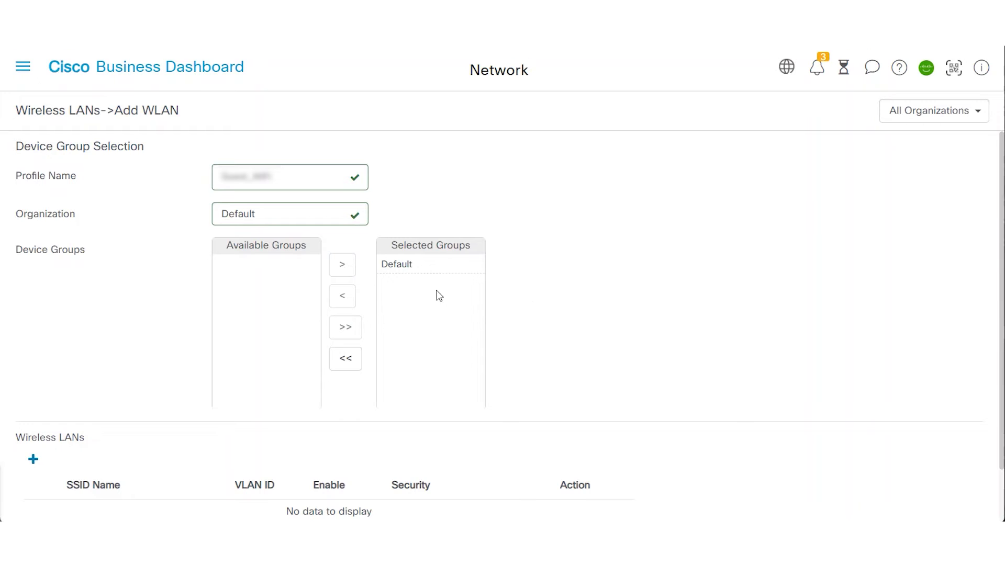
scroll(593, 290, down, 2)
scroll(592, 290, down, 2)
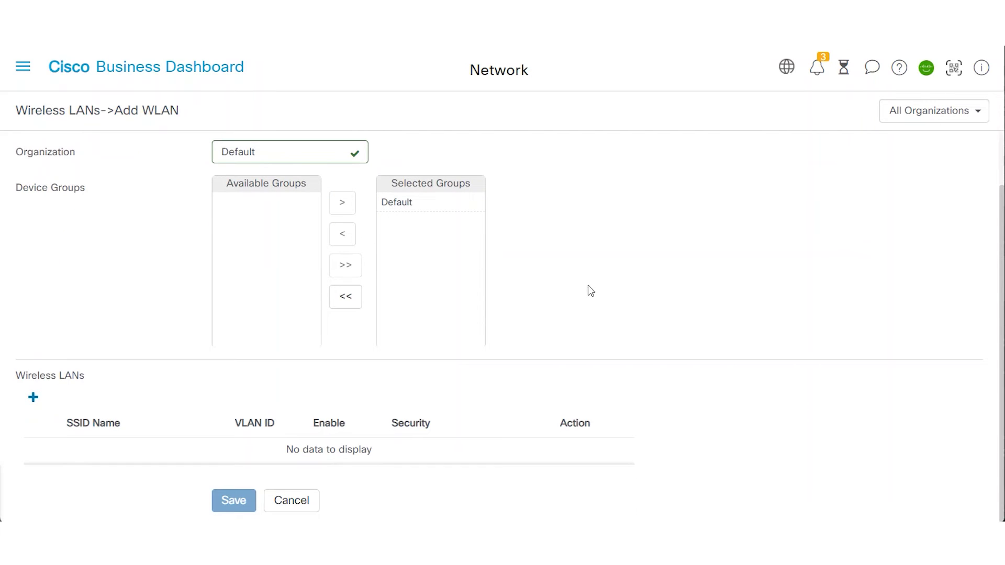
click(33, 399)
Define SSID Guest_WiFi with VLAN ID 2 and WPA2-Enterprise, saving the WLAN and the profile
click(523, 200)
text(Cisco)
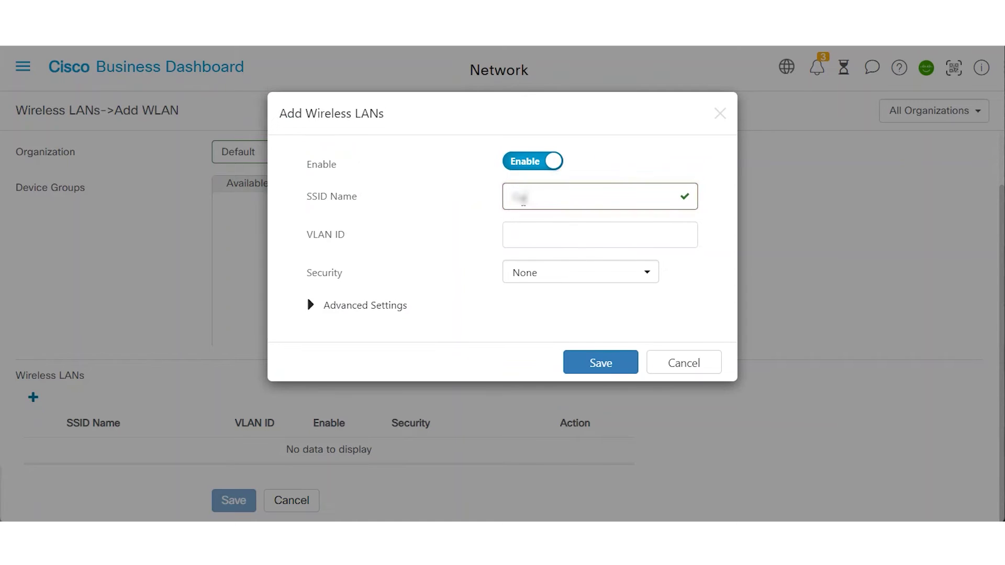
text( Wi)
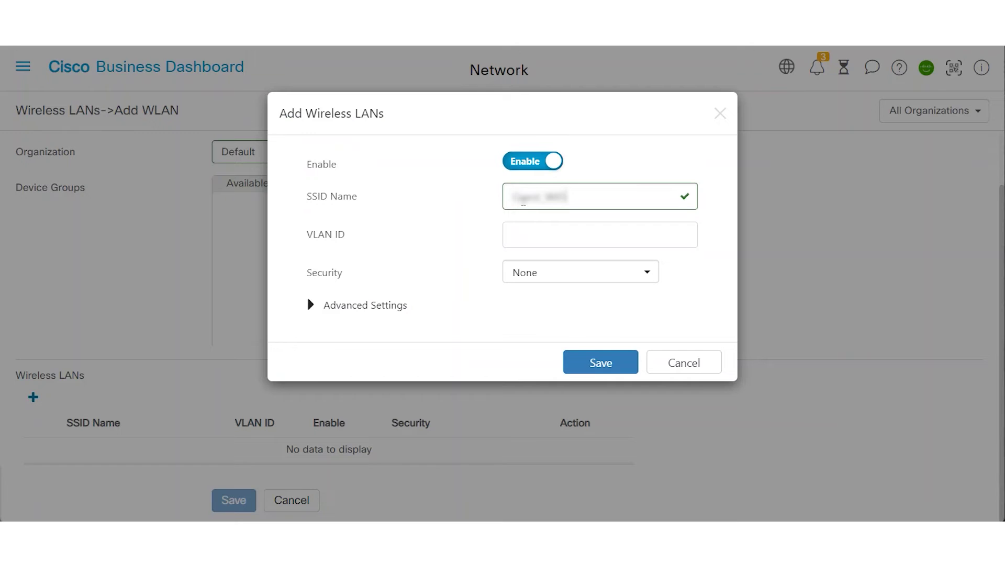
click(520, 235)
text(2)
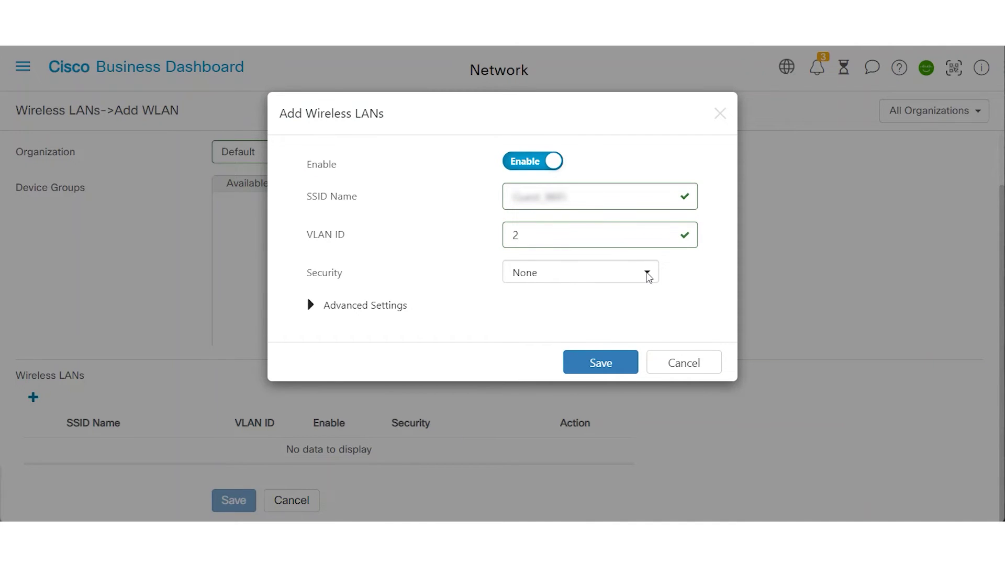
click(647, 275)
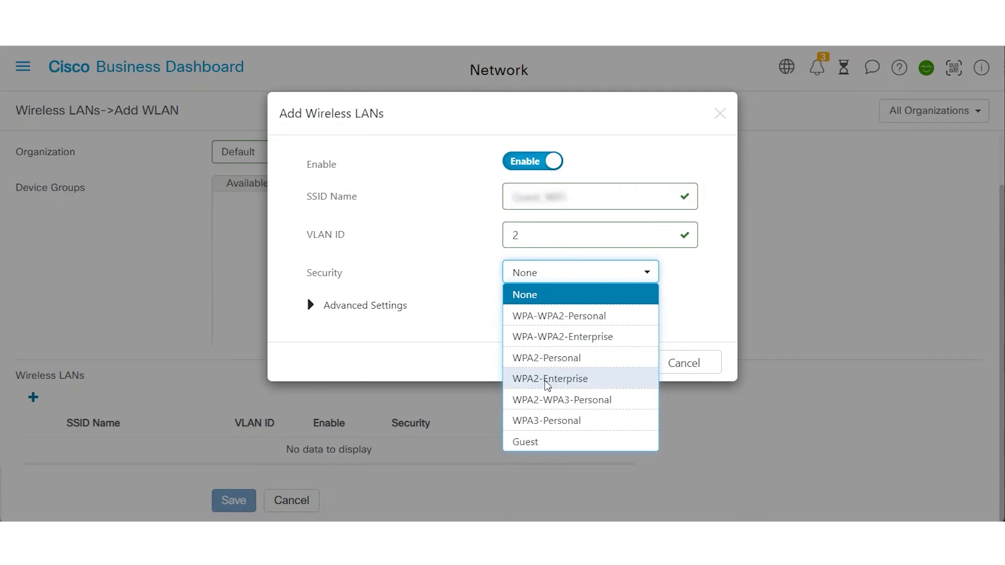
click(544, 381)
click(311, 392)
scroll(429, 291, down, 3)
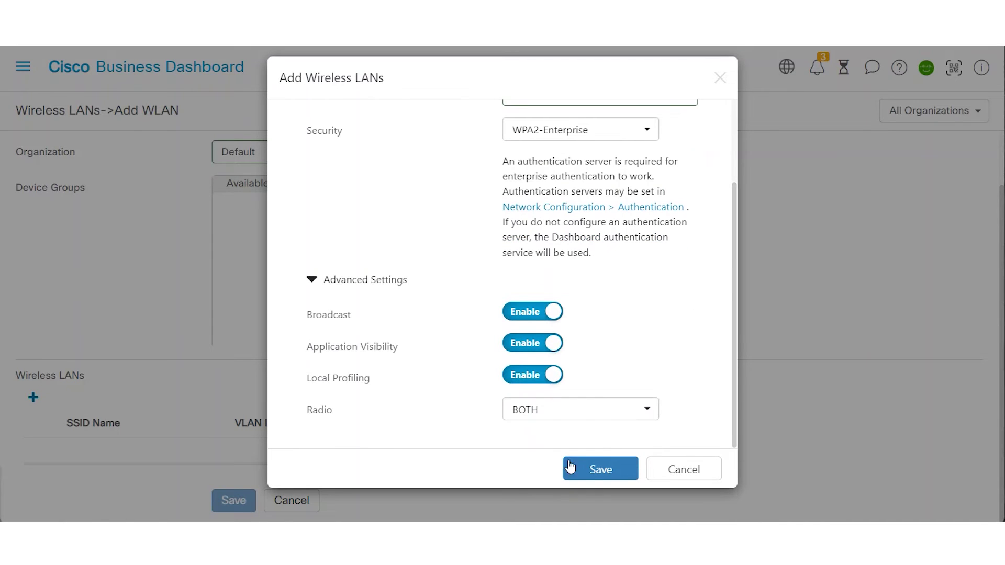
click(593, 471)
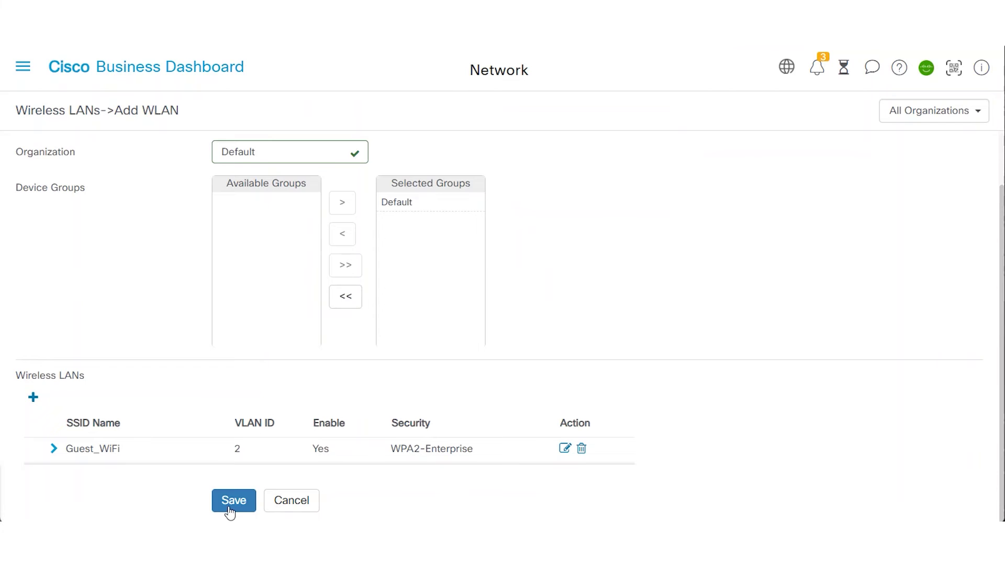
click(231, 507)
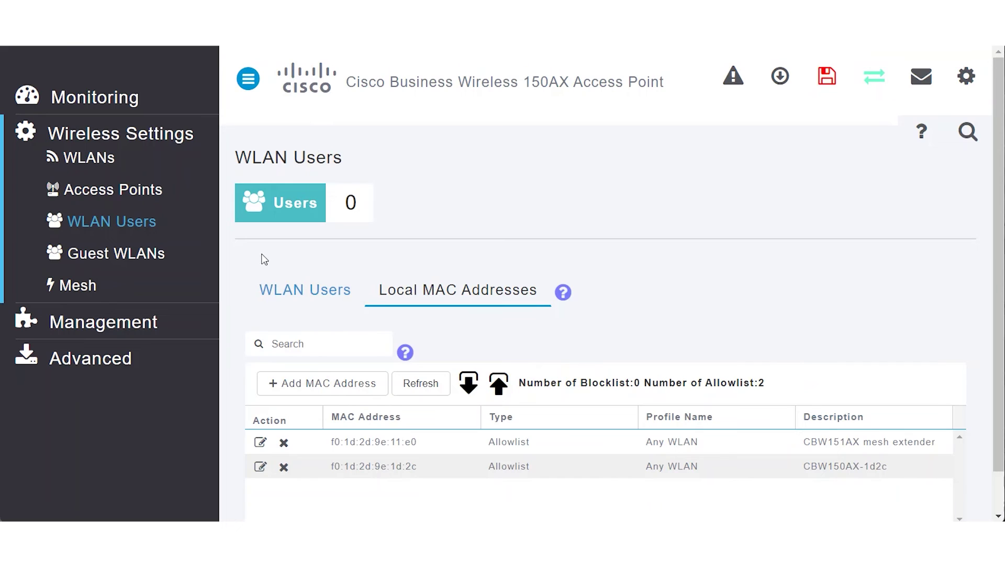
Switch the access point web UI to Expert View and confirm the prompt
click(876, 86)
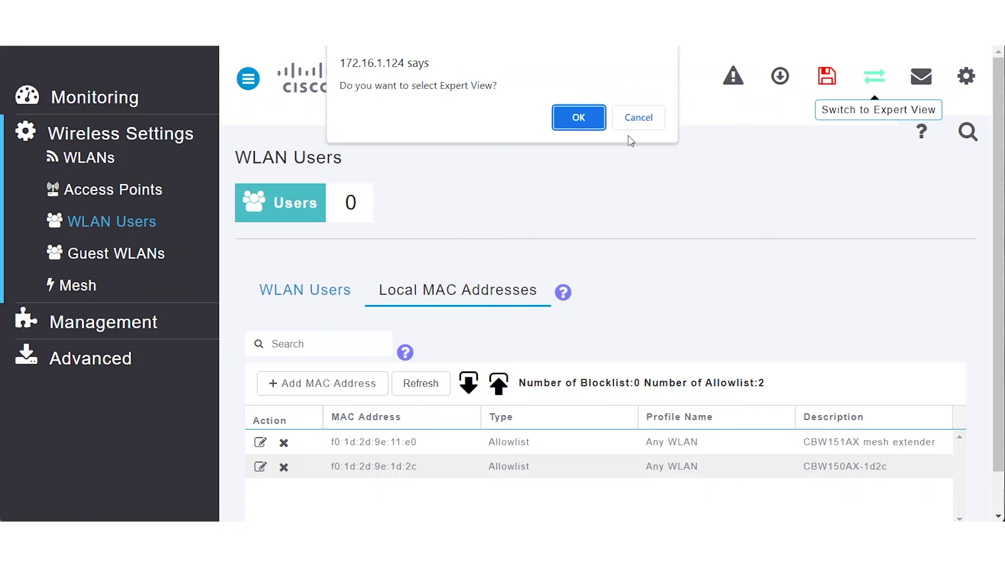
click(586, 118)
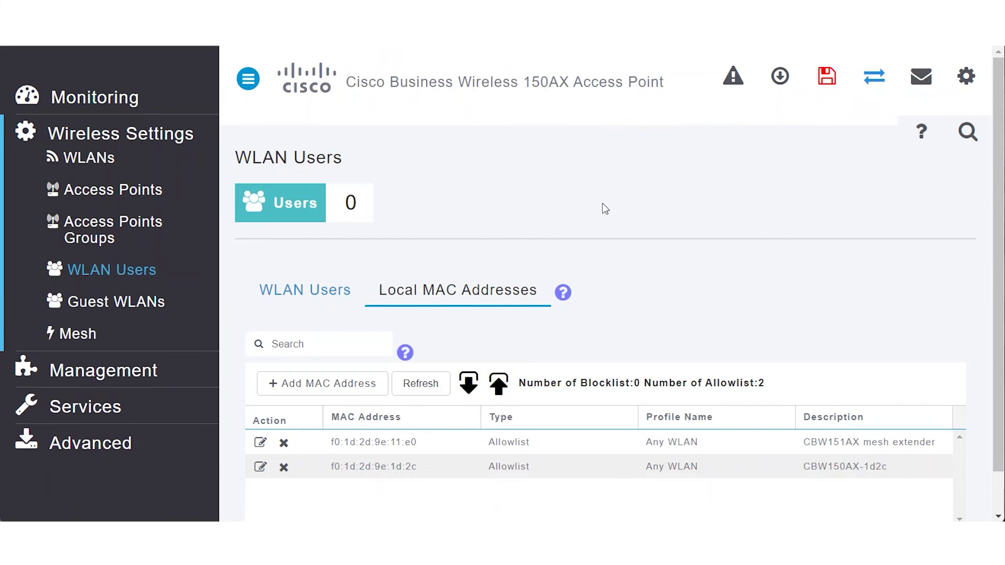
Edit the second WLAN (Guest_WiFi) and review its WPA2 Enterprise RADIUS settings on port 1812
click(90, 159)
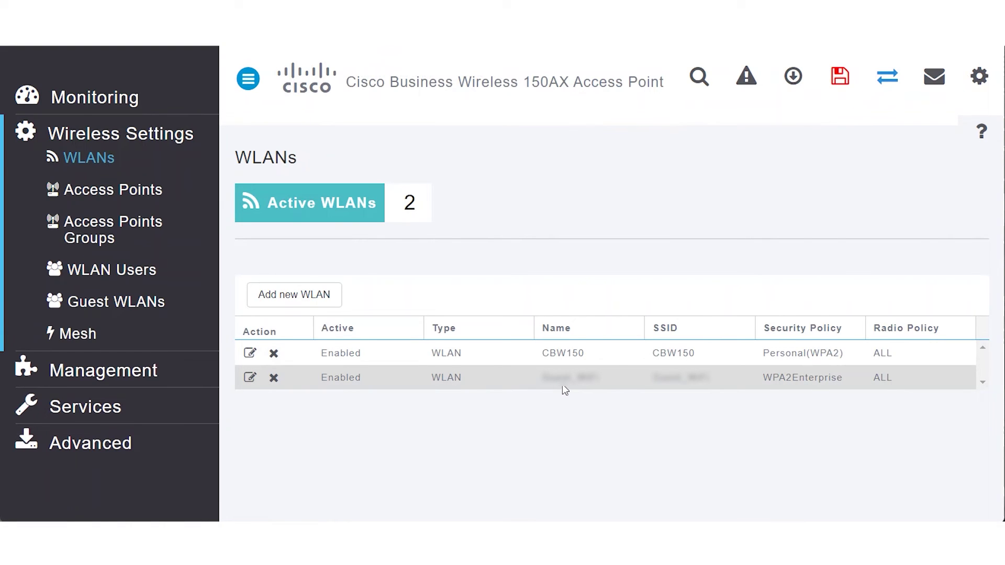
click(250, 378)
click(454, 330)
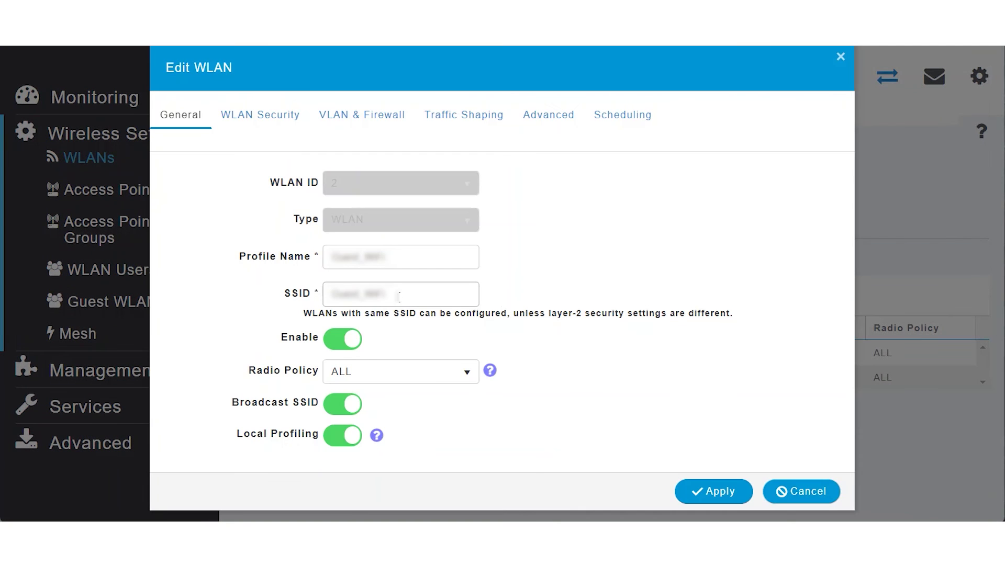
click(264, 118)
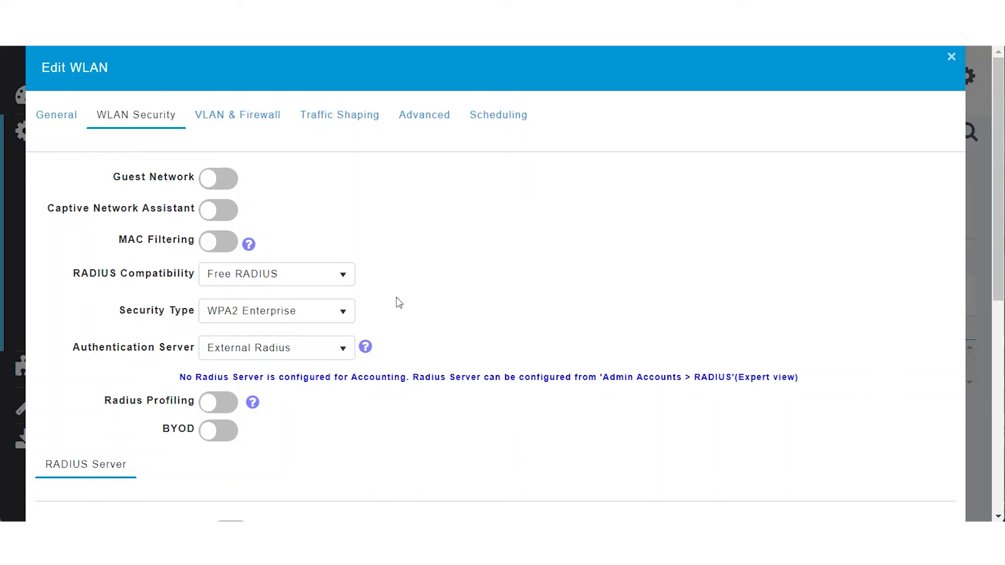
scroll(526, 259, down, 3)
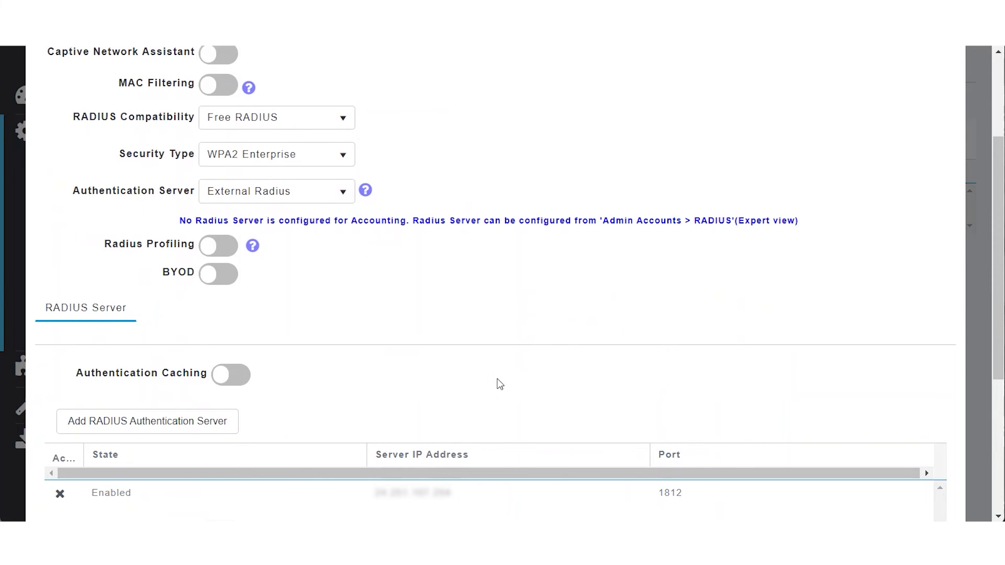
scroll(500, 382, up, 3)
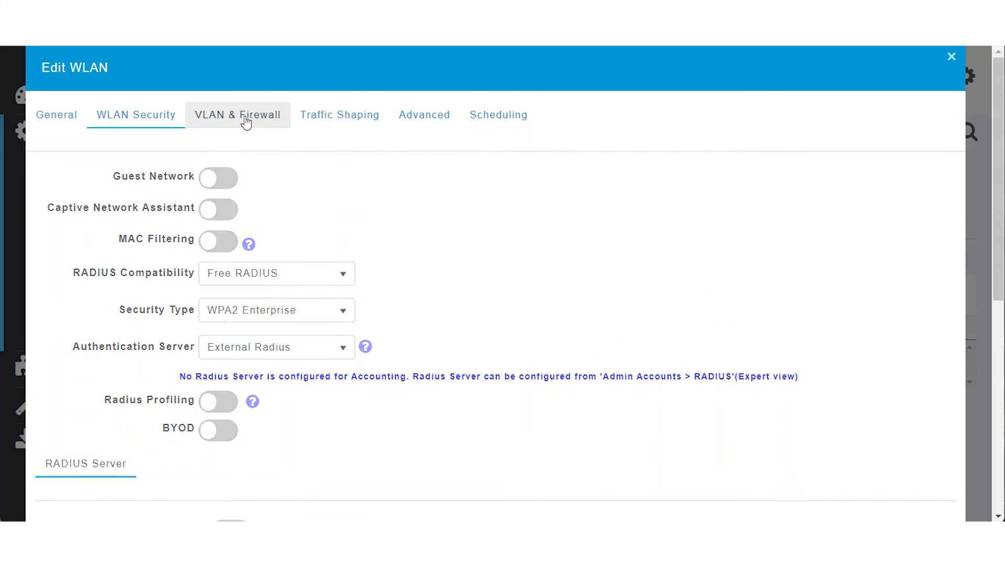
Set Fastlane to Enabled in the guest WLAN's Traffic Shaping settings and apply
click(249, 126)
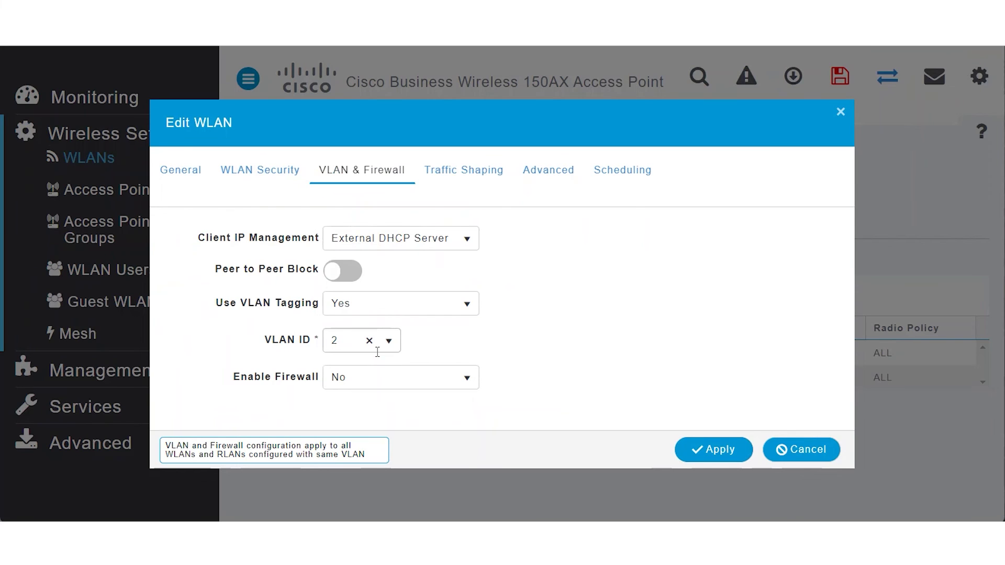
click(469, 176)
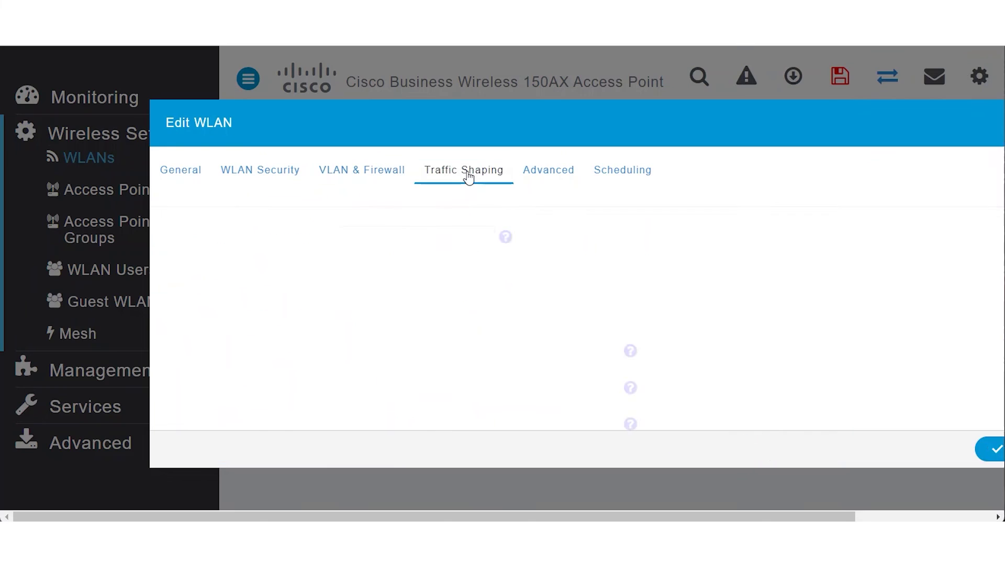
scroll(693, 299, down, 7)
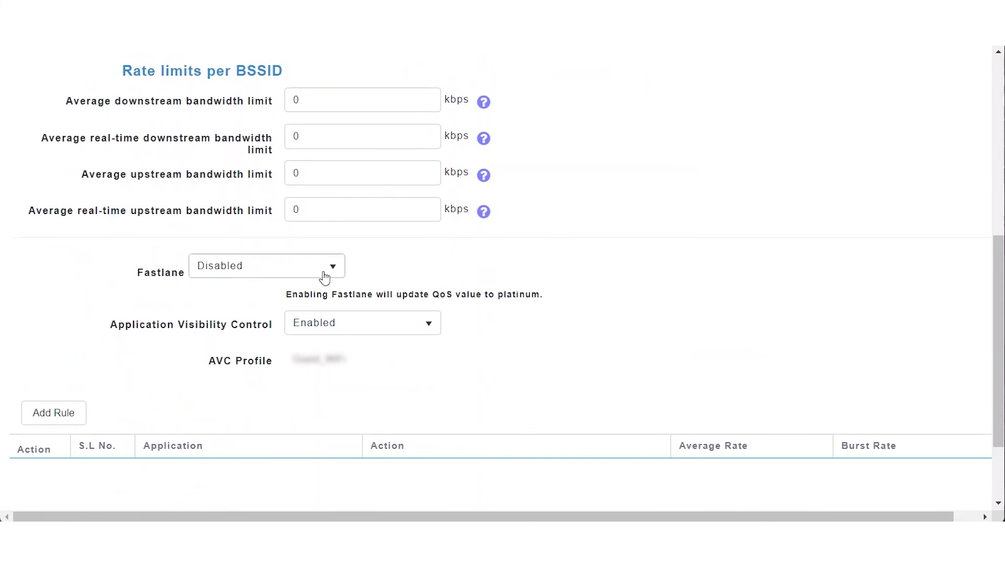
click(331, 269)
click(234, 310)
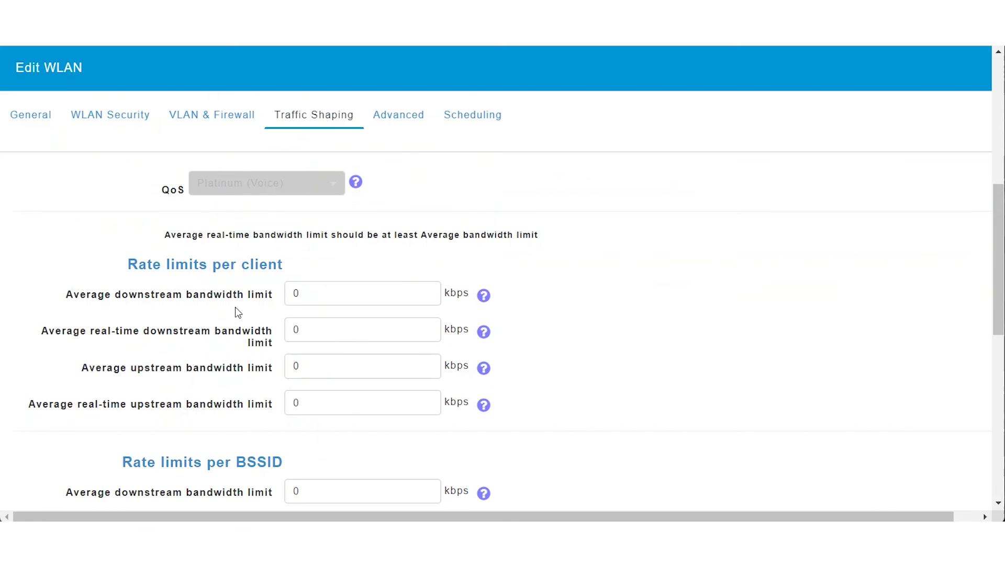
scroll(638, 318, down, 6)
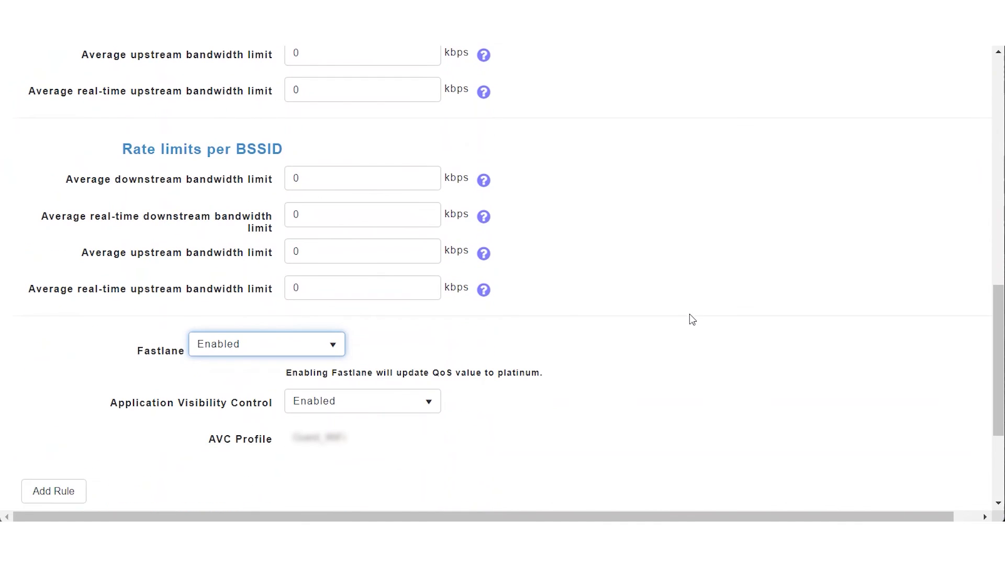
drag(998, 326, 995, 388)
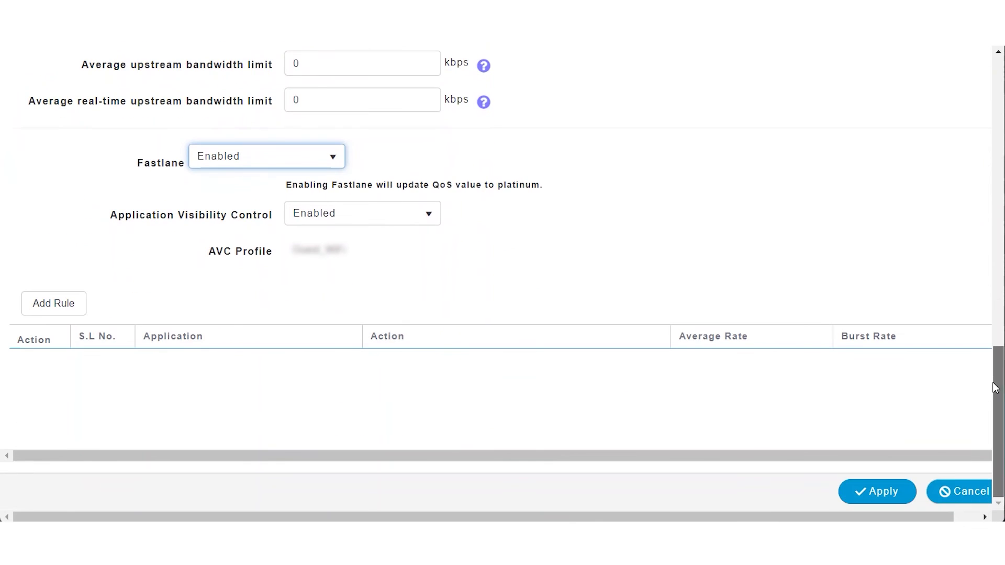
click(889, 493)
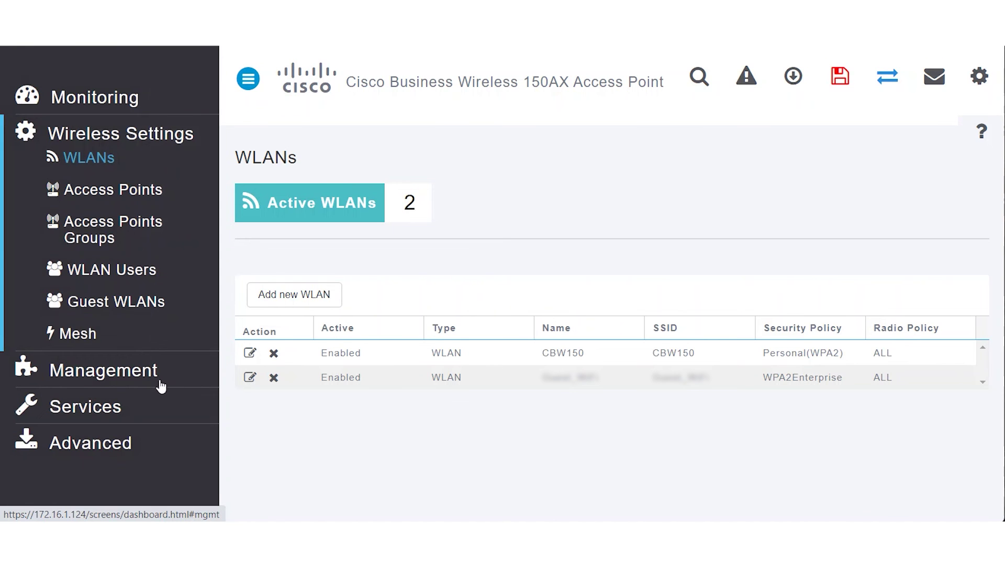
Show the Management > Admin Accounts RADIUS settings down to the authentication server table
click(122, 375)
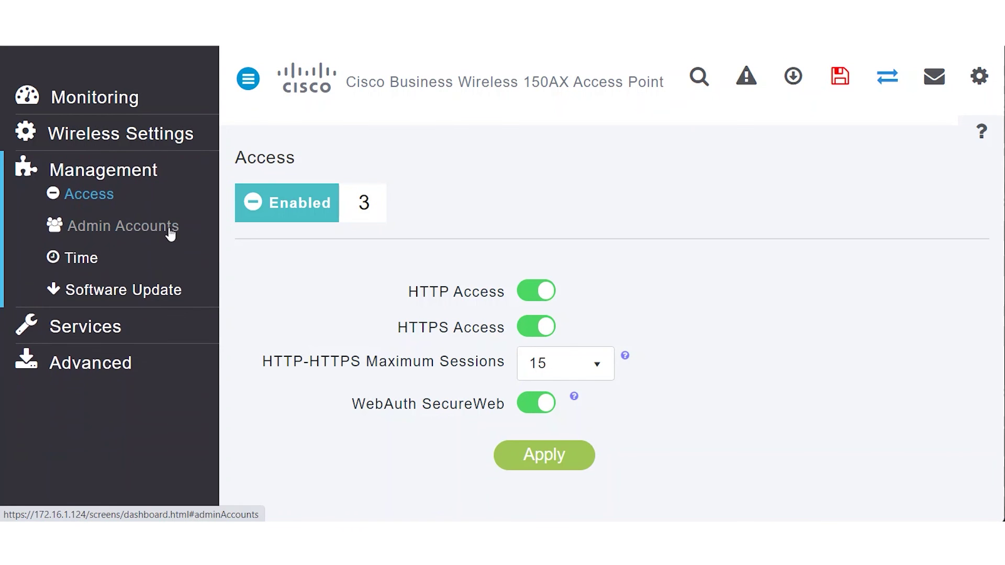
click(125, 229)
click(848, 292)
scroll(901, 340, down, 2)
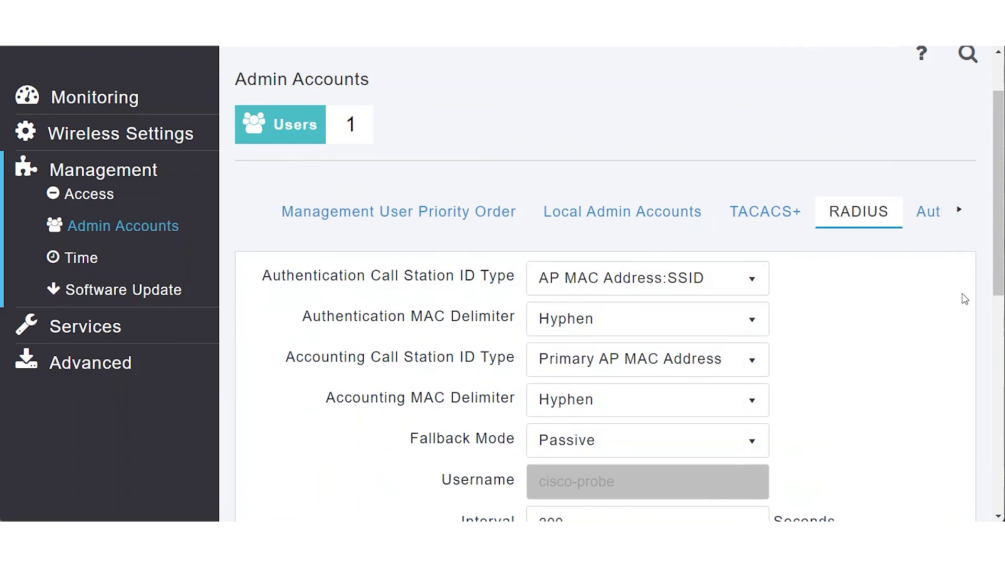
drag(997, 275, 990, 400)
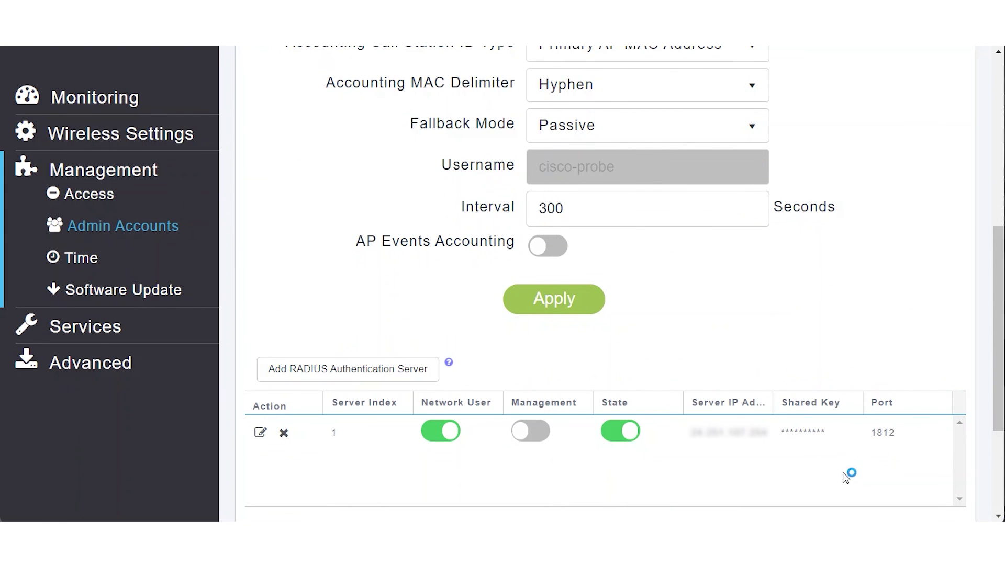